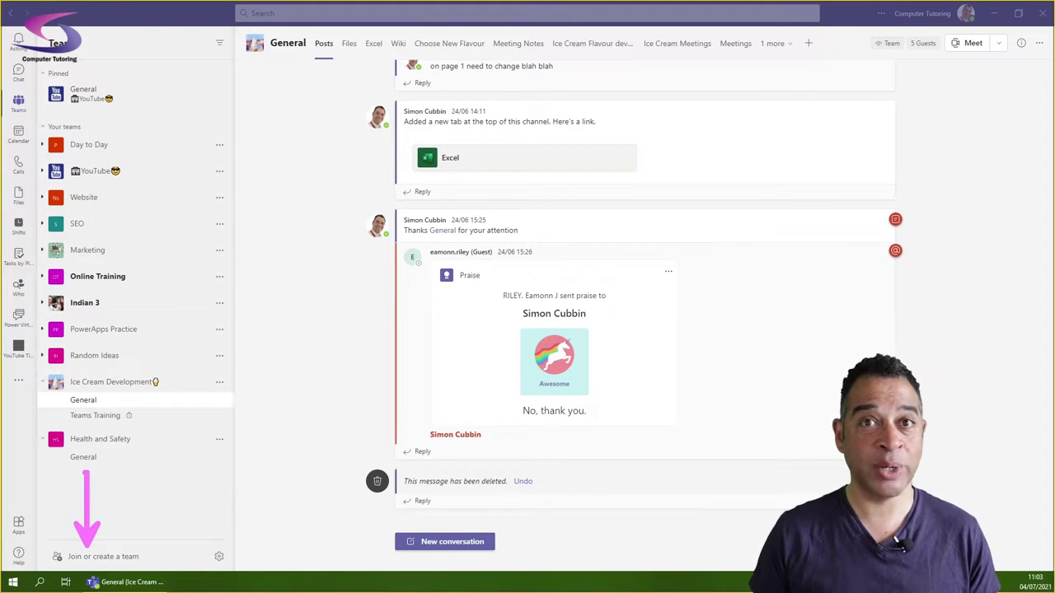
- Start creating a new team from scratch and choose Public as its kind
{"action": "left_click", "coordinate": [74, 557]}
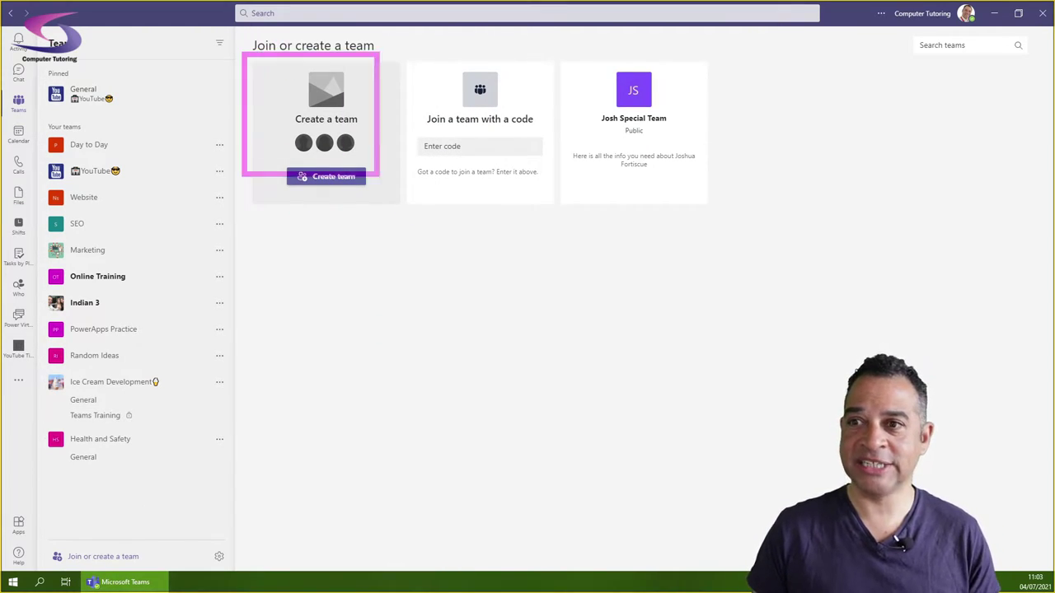
{"action": "left_click", "coordinate": [334, 177]}
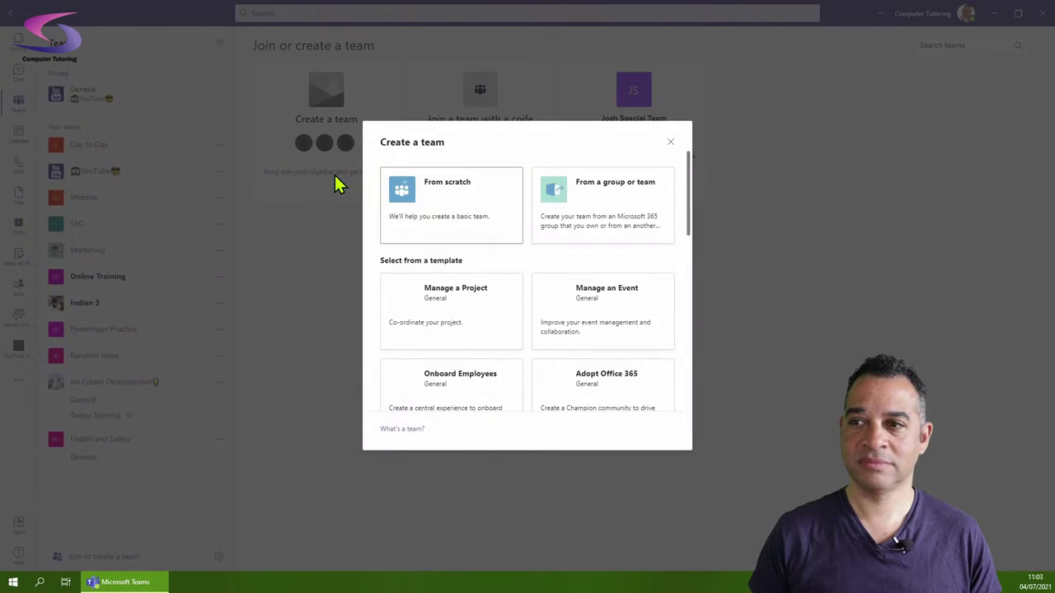
{"action": "left_click", "coordinate": [423, 204]}
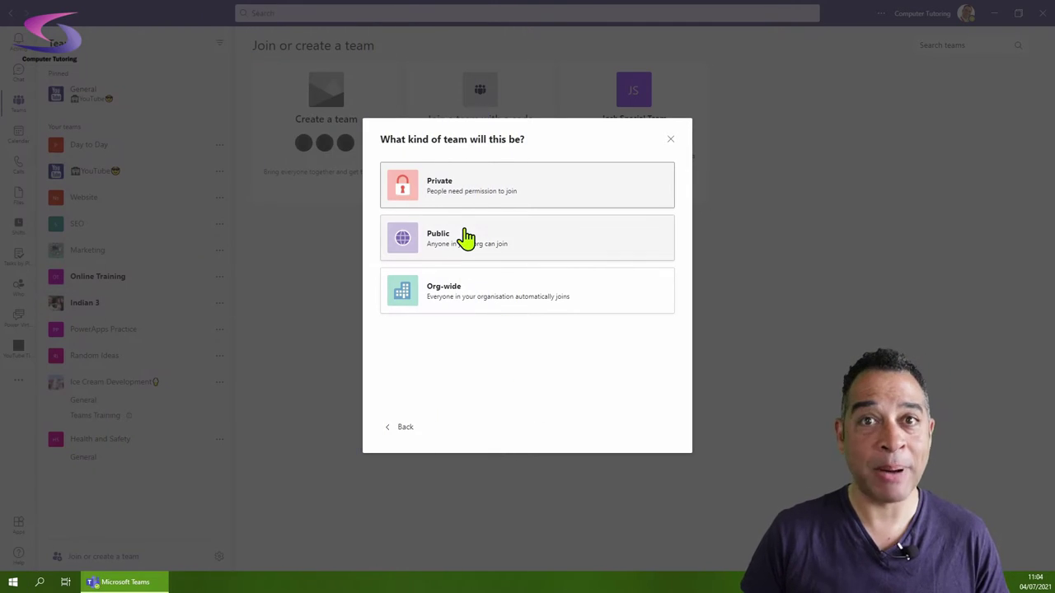
{"action": "left_click", "coordinate": [465, 237]}
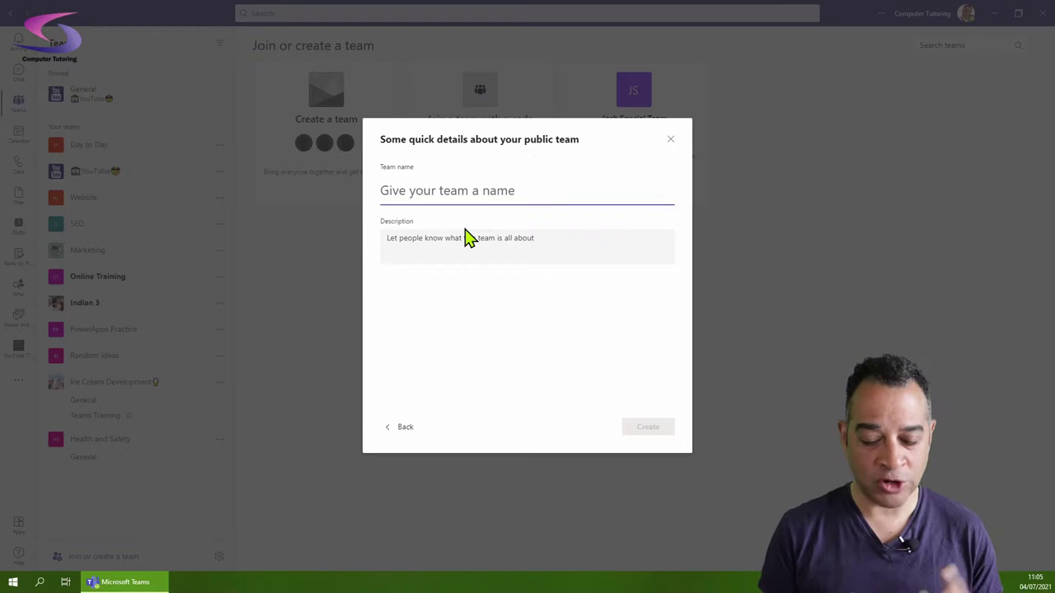
- Name the new public team "O365 - Innovation"
{"action": "type", "text": "O36"}
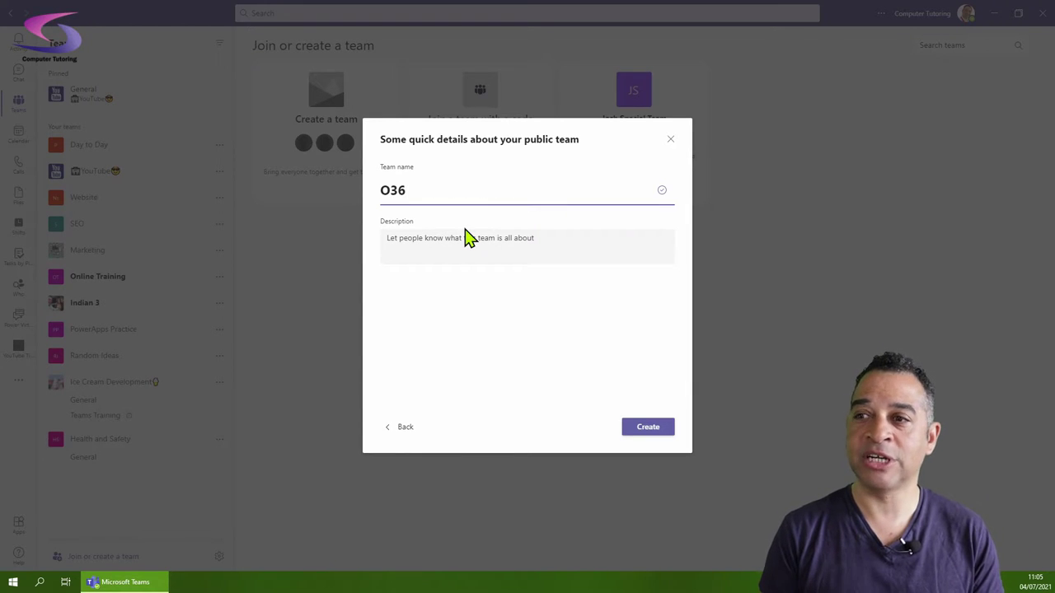
{"action": "type", "text": "5 - Inn"}
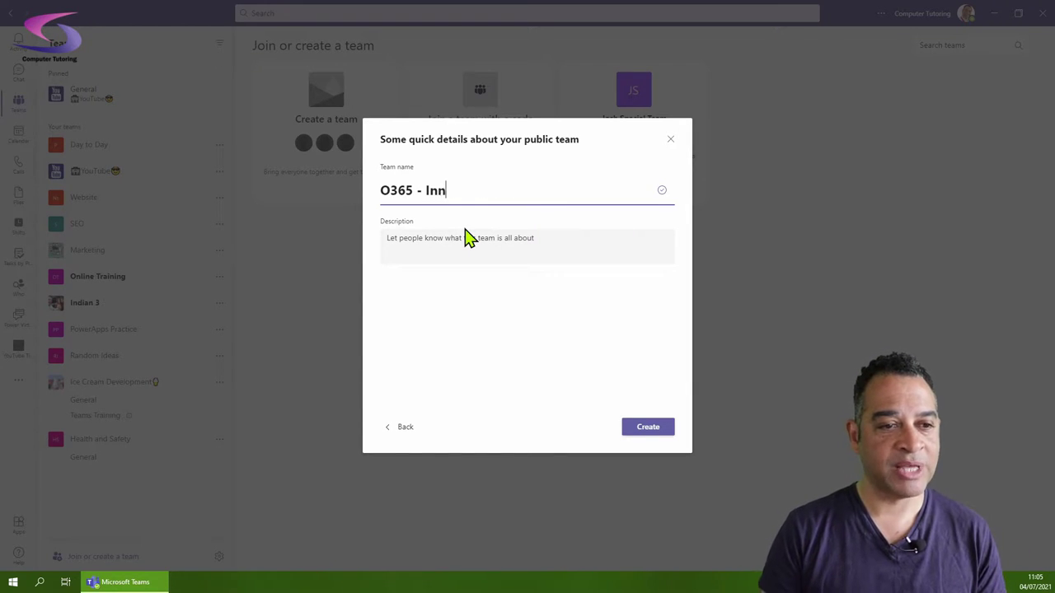
{"action": "type", "text": "ovation"}
{"action": "key", "text": "Tab"}
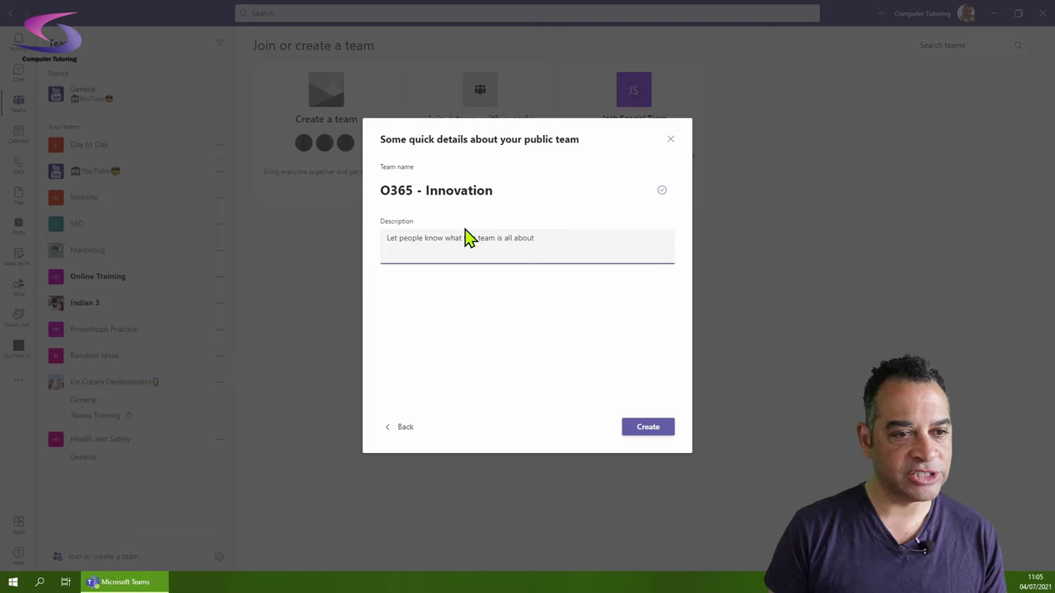
- Describe the team as "Implementing new features of Office 365 within the organisation" and create it
{"action": "type", "text": "Implementin"}
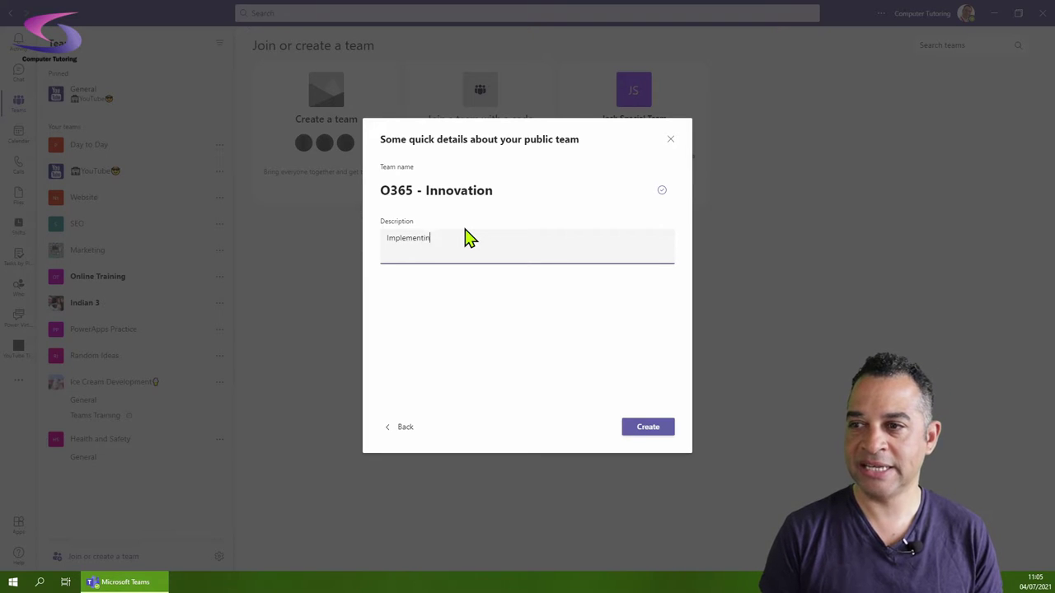
{"action": "type", "text": "g new feature"}
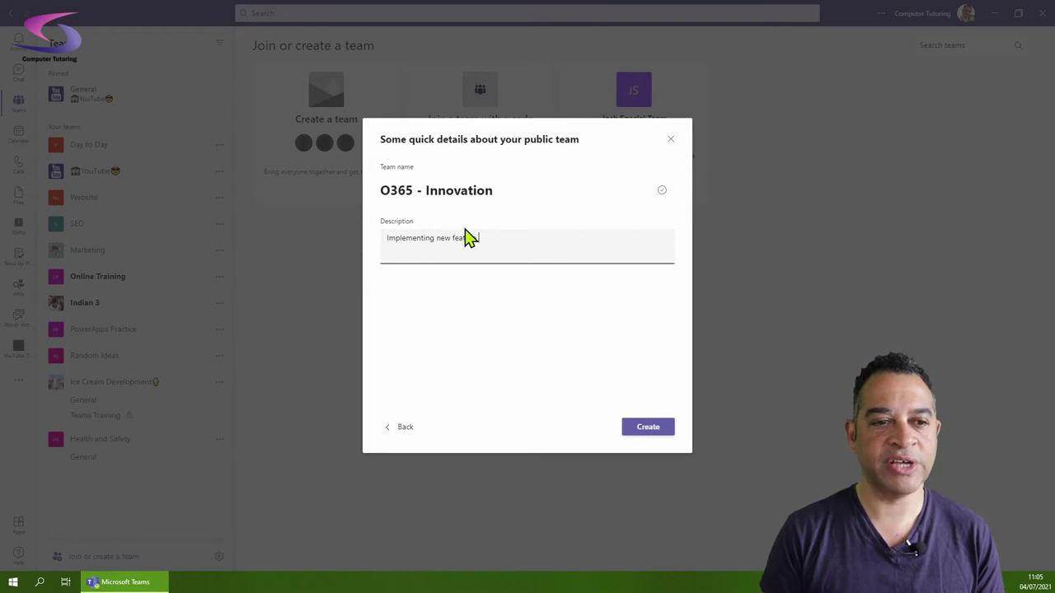
{"action": "type", "text": "s of O"}
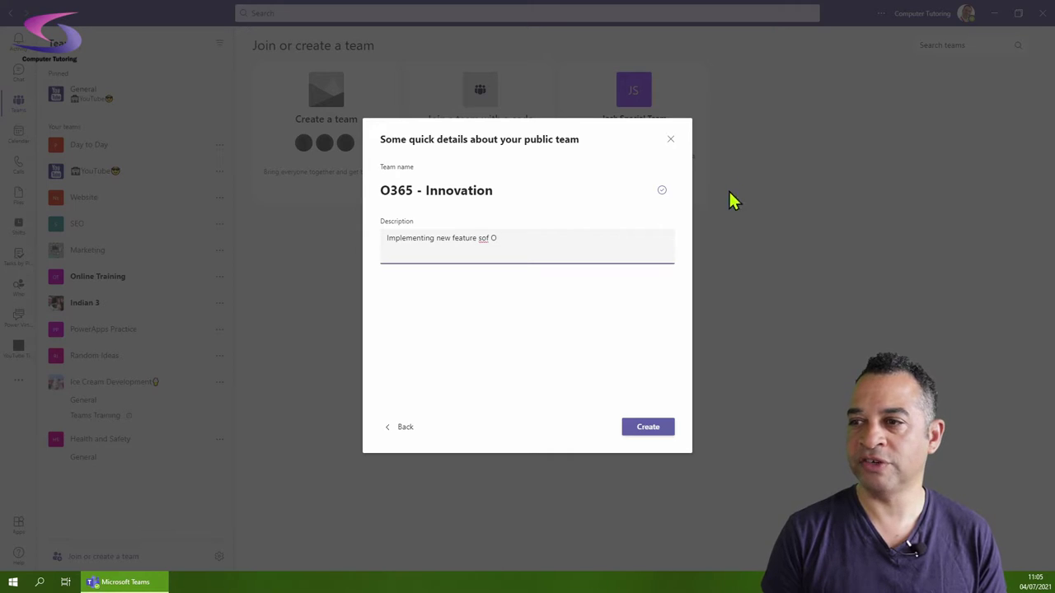
{"action": "key", "text": "BackSpace"}
{"action": "key", "text": "BackSpace"}
{"action": "key", "text": "BackSpace"}
{"action": "key", "text": "BackSpace"}
{"action": "key", "text": "BackSpace"}
{"action": "key", "text": "BackSpace"}
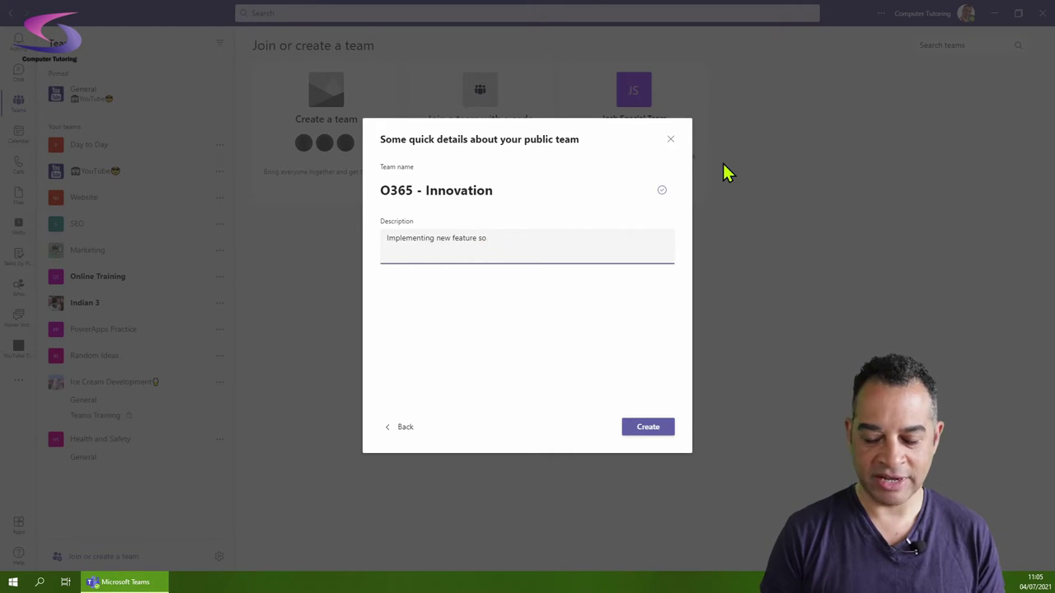
{"action": "type", "text": "s of Office 365"}
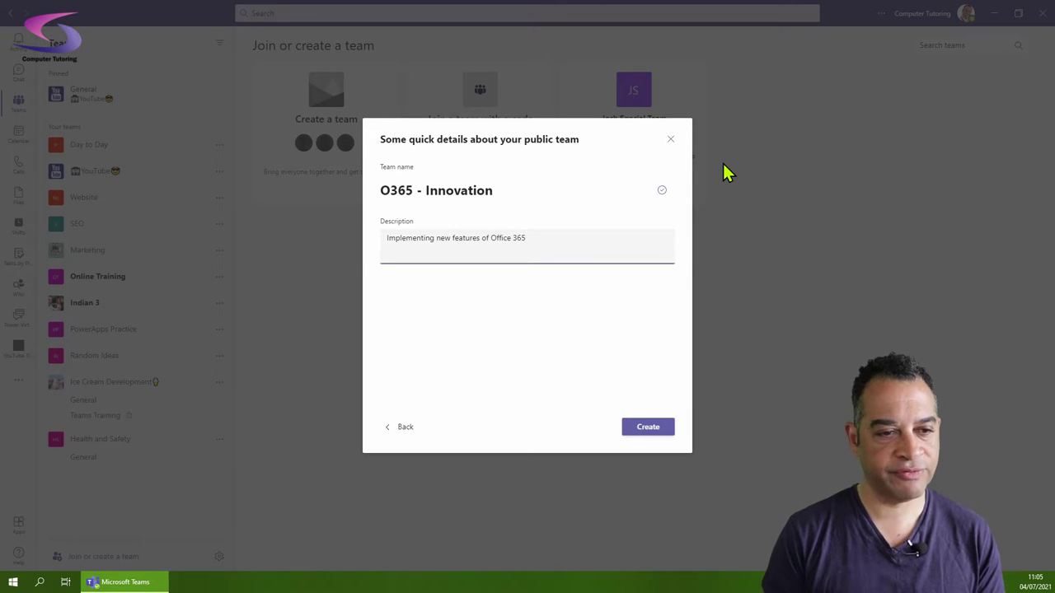
{"action": "type", "text": " within the "}
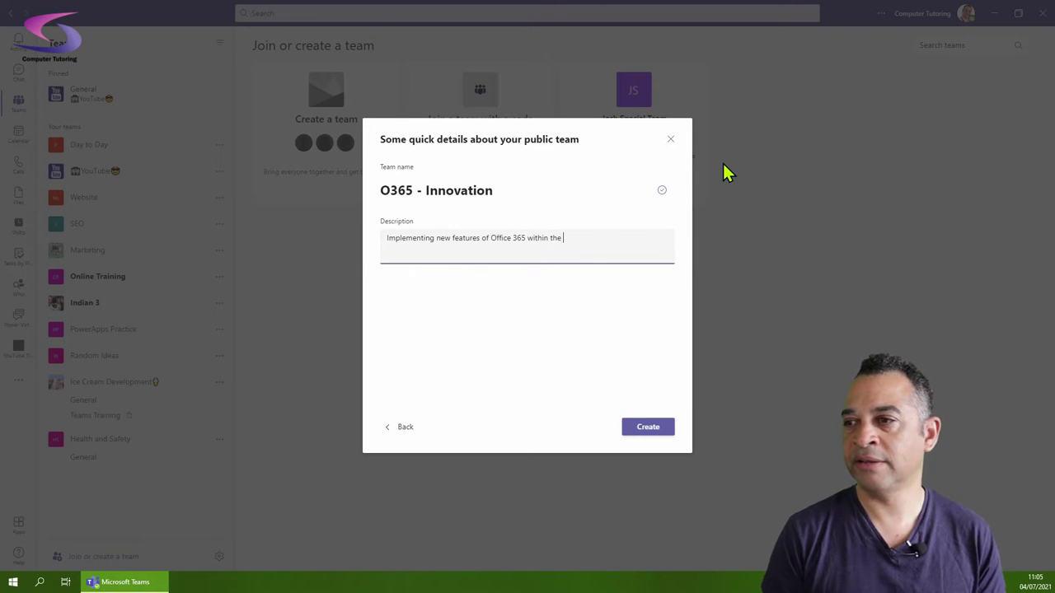
{"action": "type", "text": "organisation"}
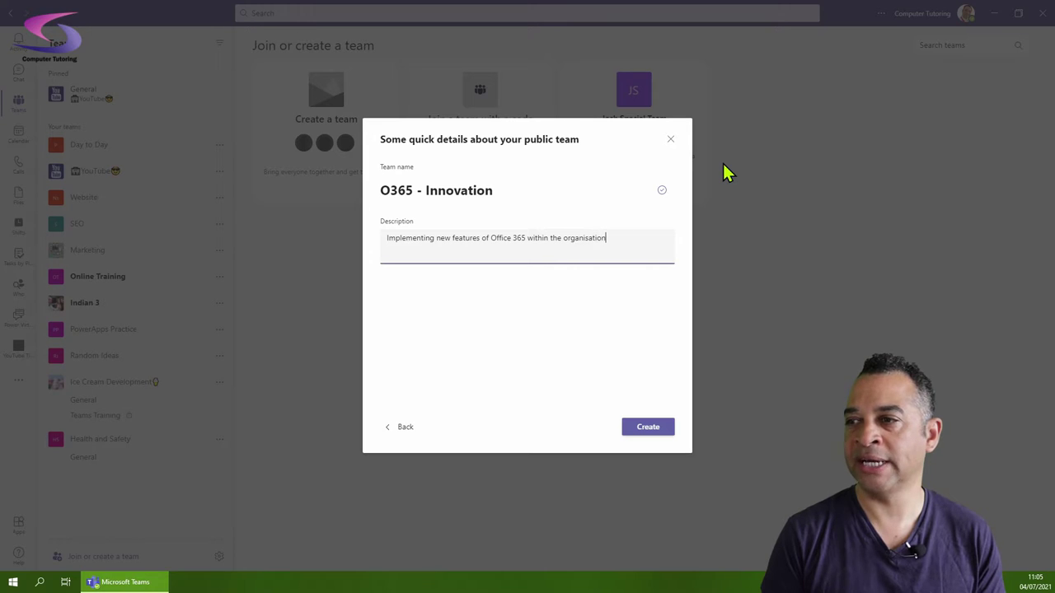
{"action": "left_click", "coordinate": [646, 430]}
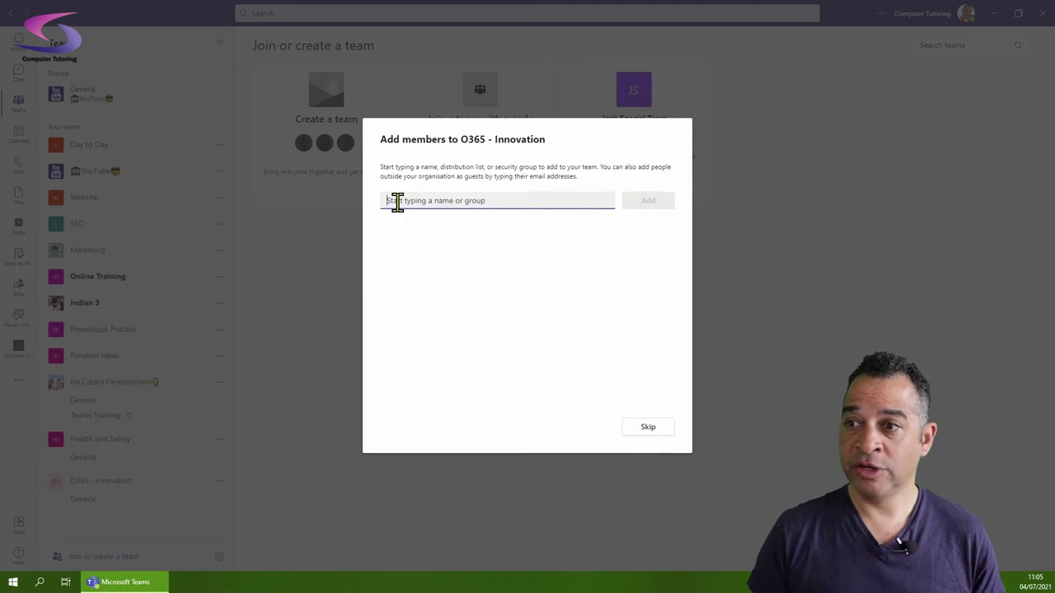
- Add one colleague, found by name, to the O365 - Innovation team as a member and finish adding members
{"action": "left_click", "coordinate": [442, 202]}
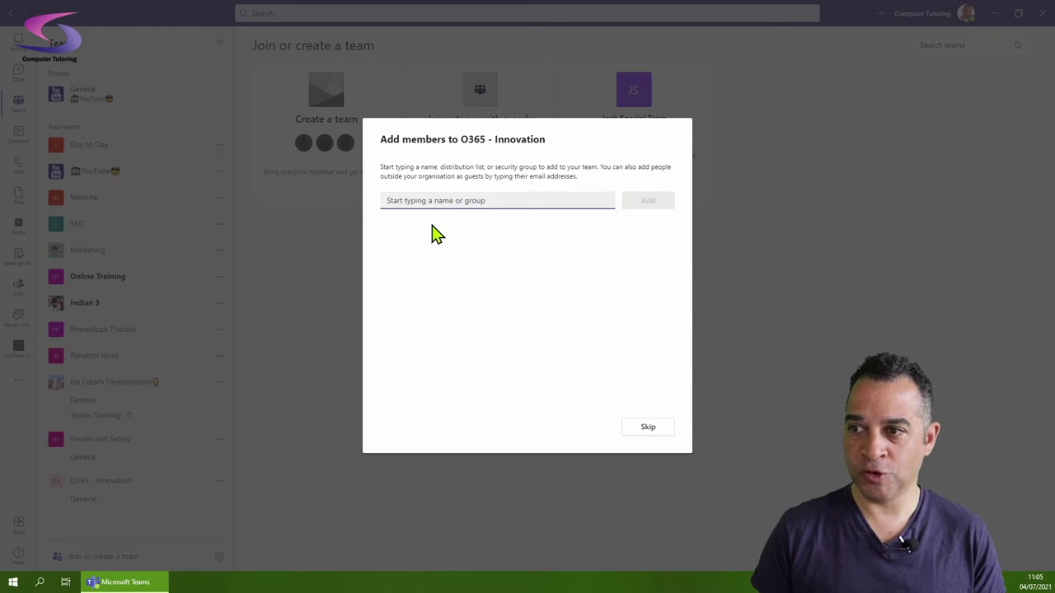
{"action": "type", "text": "bett"}
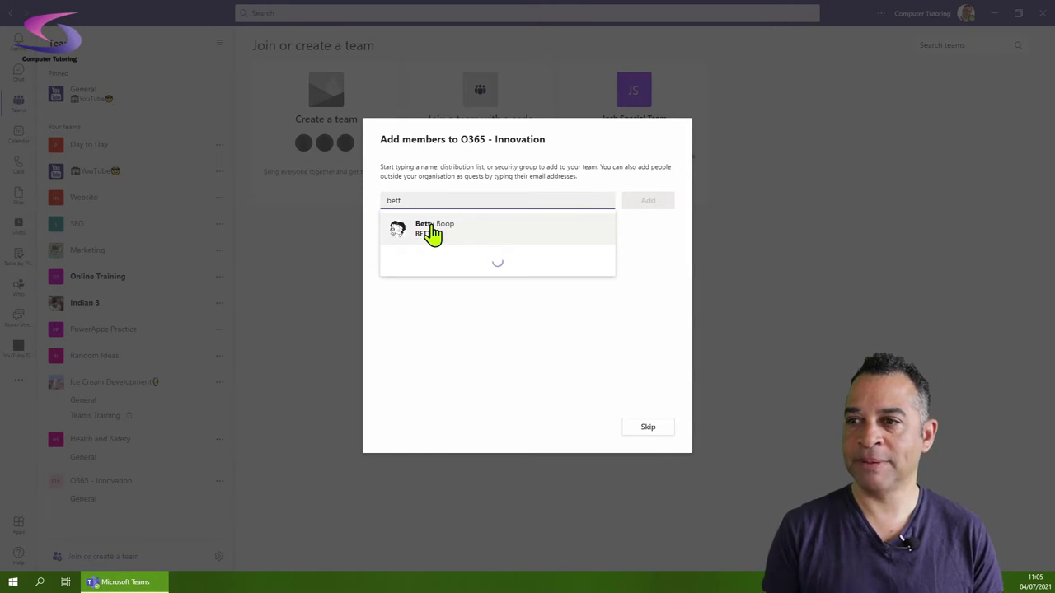
{"action": "left_click", "coordinate": [430, 228]}
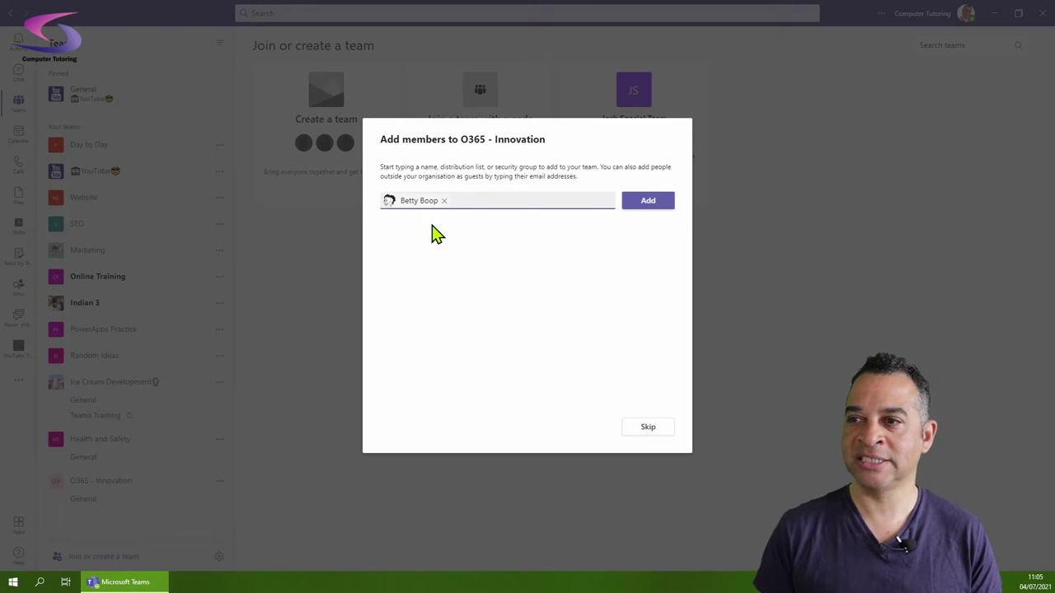
{"action": "left_click", "coordinate": [657, 205]}
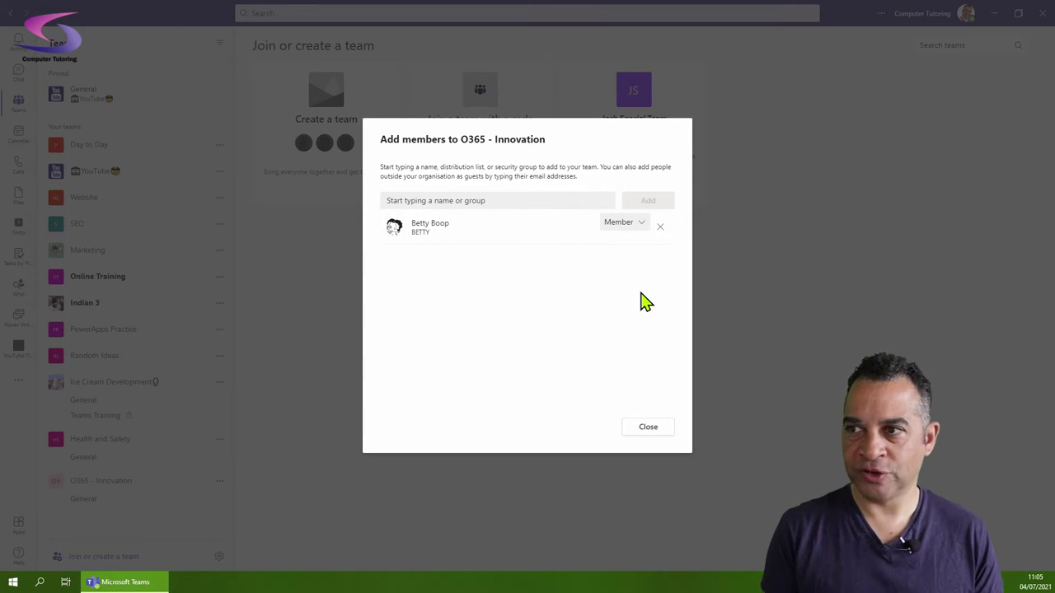
{"action": "left_click", "coordinate": [653, 430]}
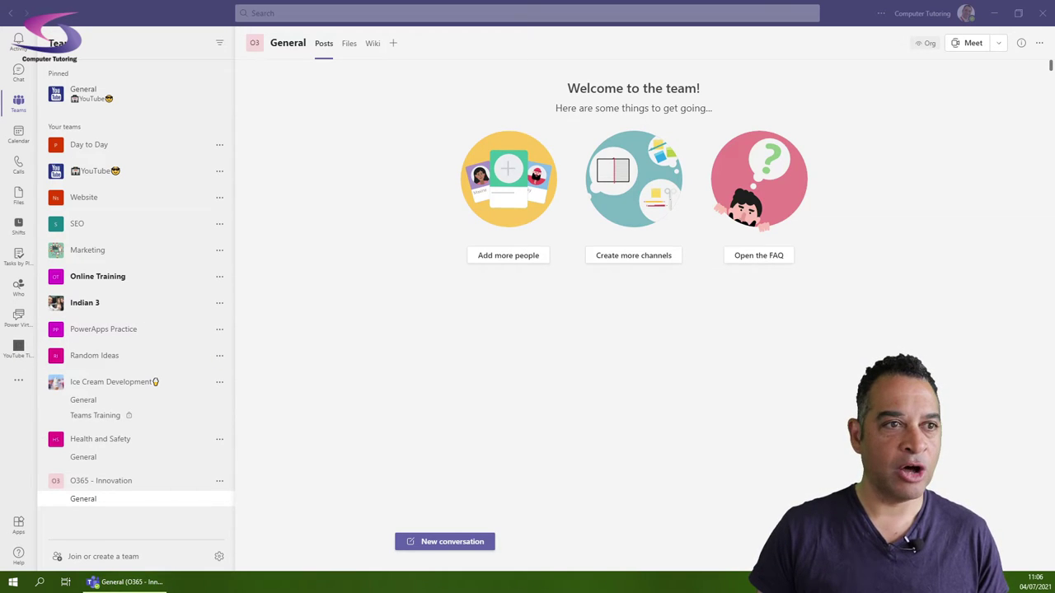
- Switch to the other account's Teams in Firefox and search the teams available to join for "o365"
{"action": "left_click_drag", "start_coordinate": [0, 66], "coordinate": [388, 2]}
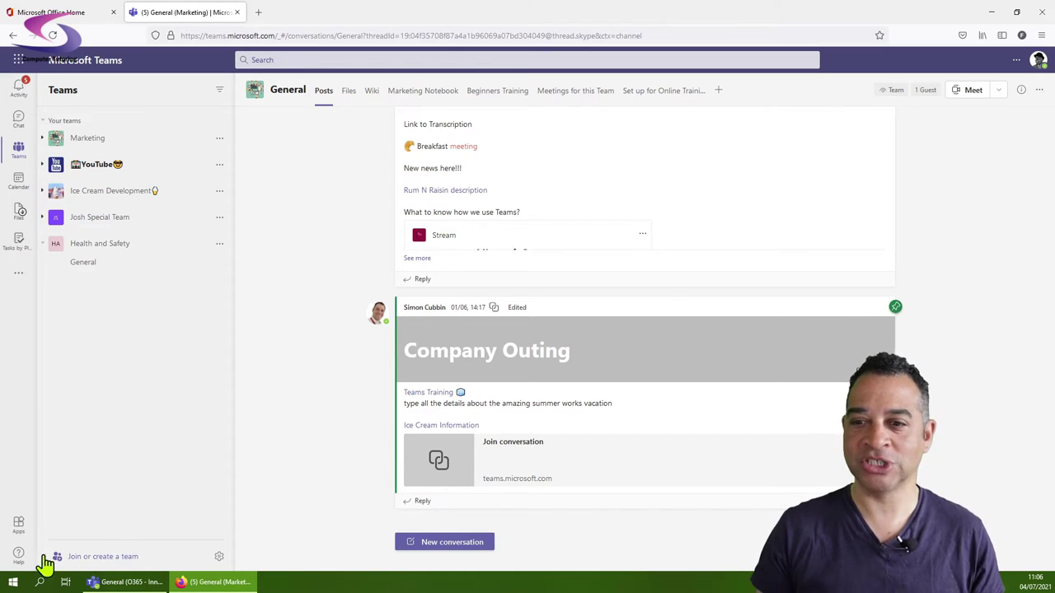
{"action": "left_click", "coordinate": [107, 559]}
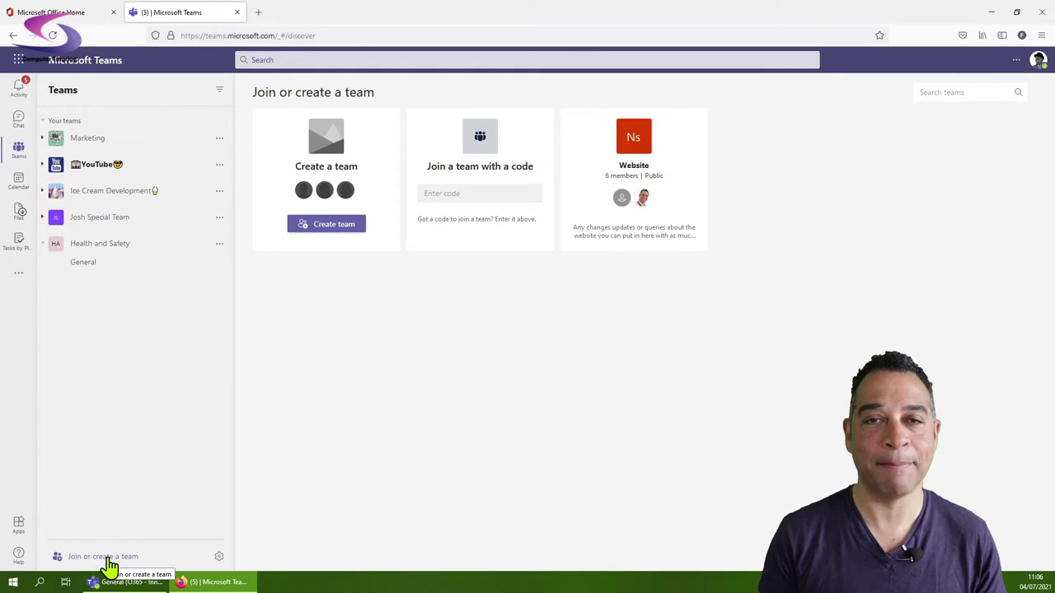
{"action": "left_click", "coordinate": [944, 92]}
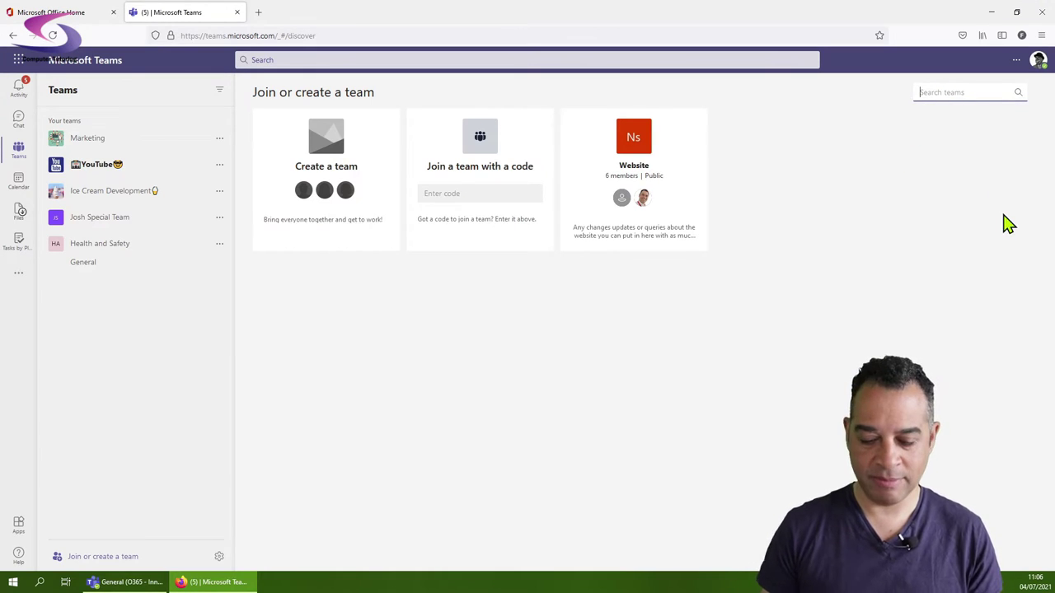
{"action": "type", "text": "o"}
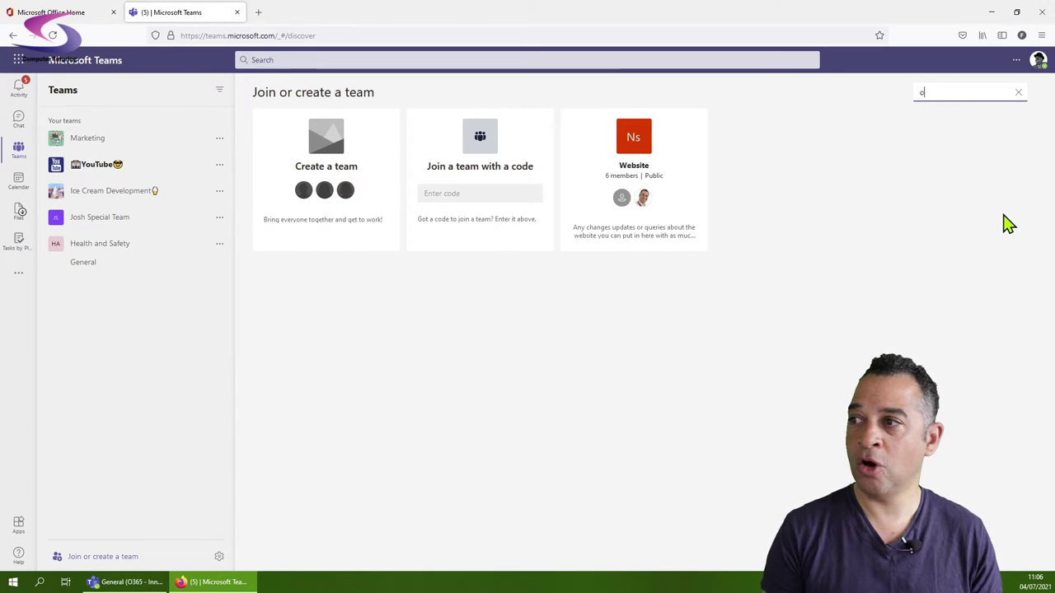
{"action": "type", "text": "365"}
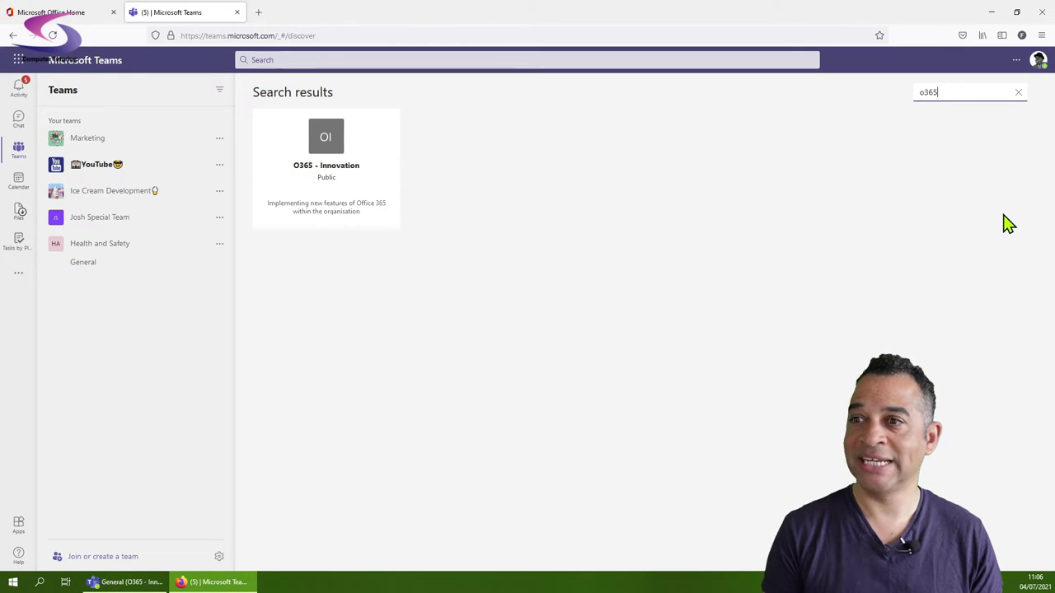
{"action": "mouse_move", "coordinate": [286, 219]}
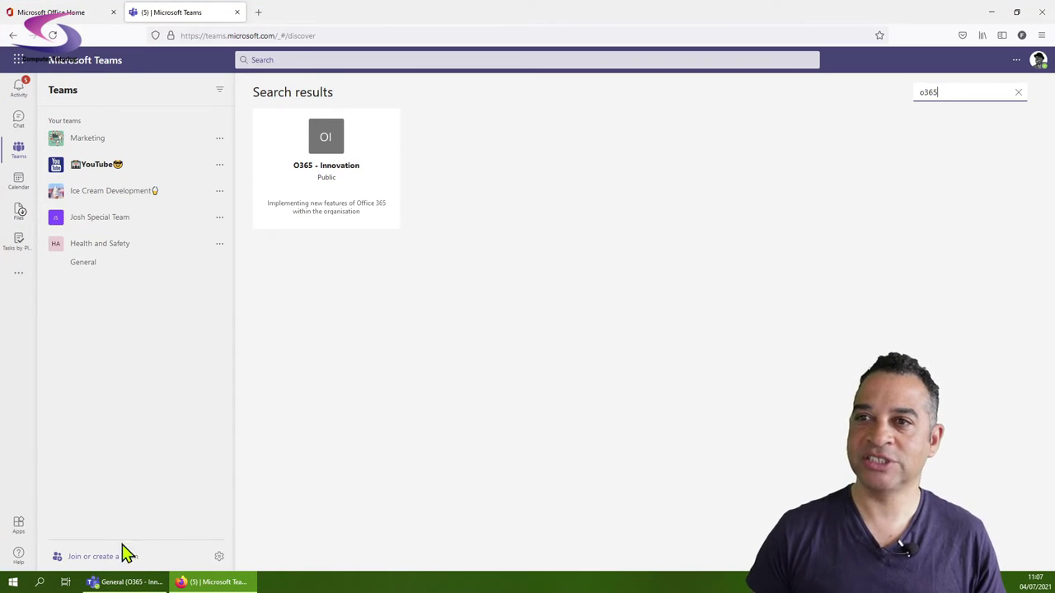
- Switch back to the Teams desktop app, generate a team code for O365 - Innovation and copy the code
{"action": "left_click", "coordinate": [129, 583]}
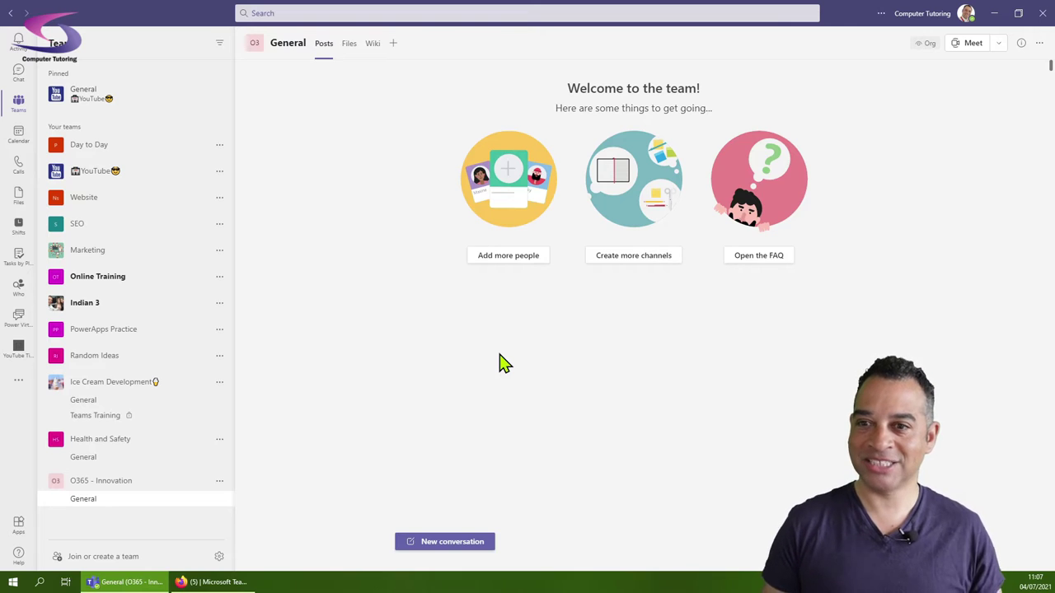
{"action": "left_click", "coordinate": [219, 481]}
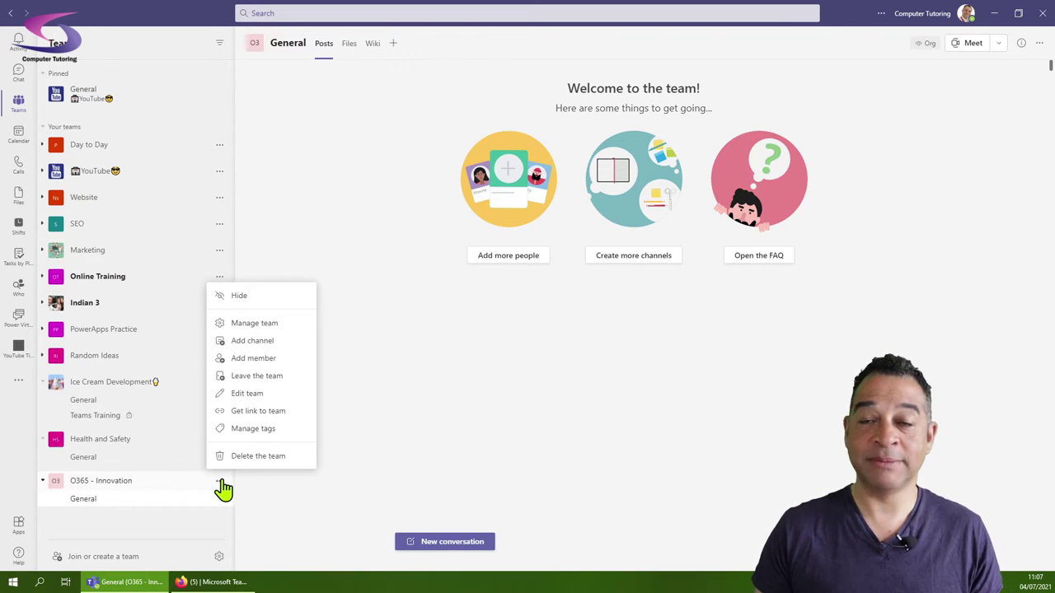
{"action": "left_click", "coordinate": [266, 329]}
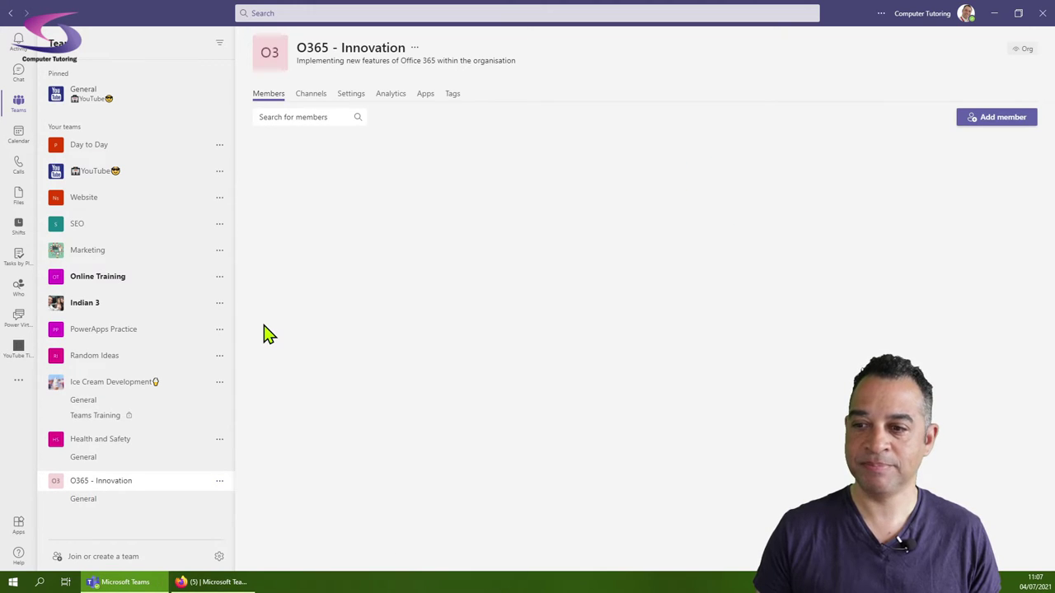
{"action": "left_click", "coordinate": [356, 93]}
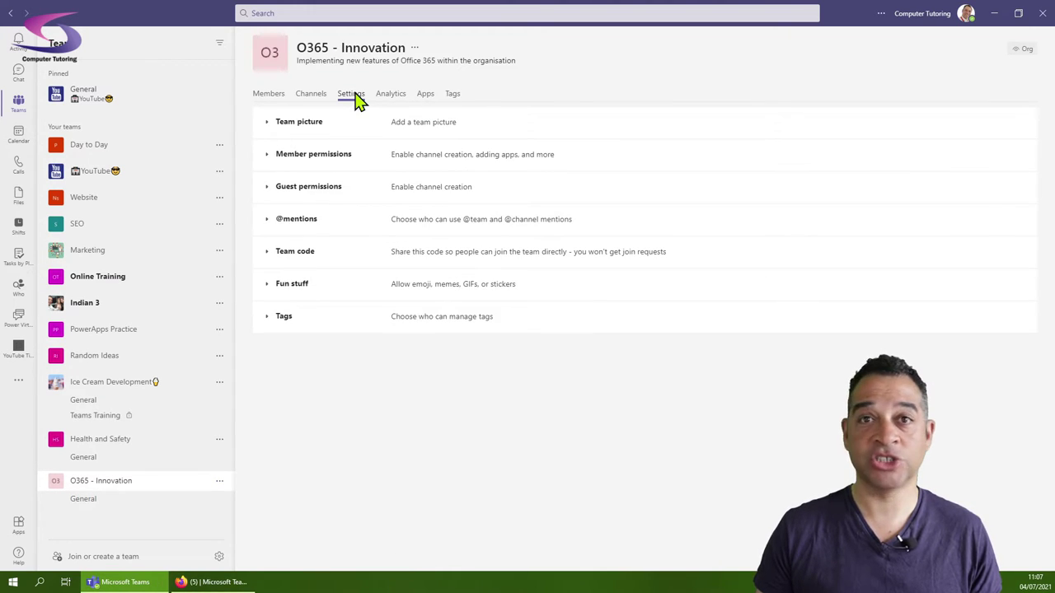
{"action": "left_click", "coordinate": [268, 257]}
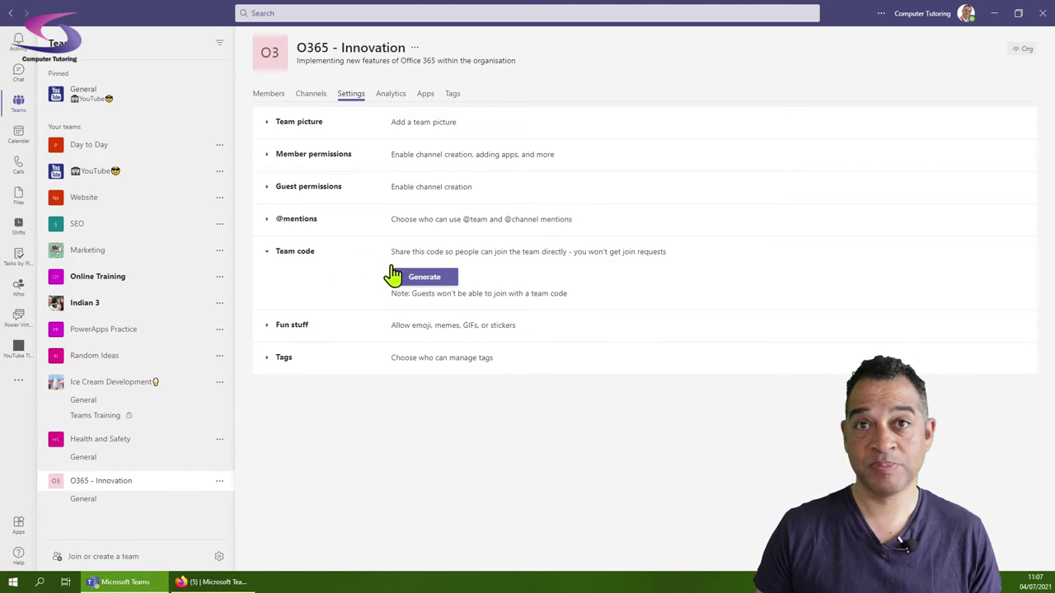
{"action": "left_click", "coordinate": [412, 281]}
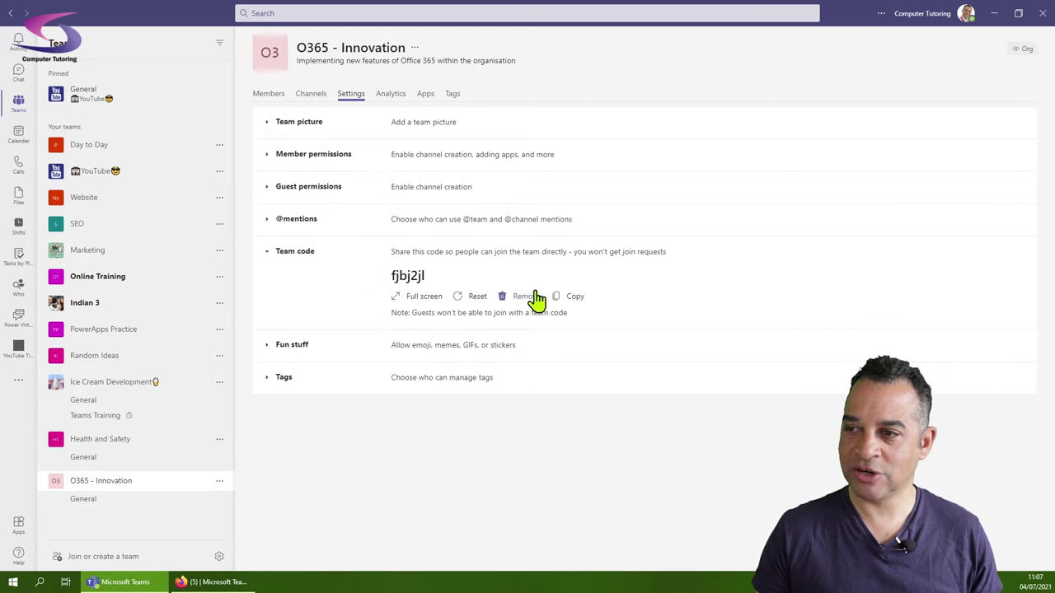
{"action": "left_click", "coordinate": [574, 303]}
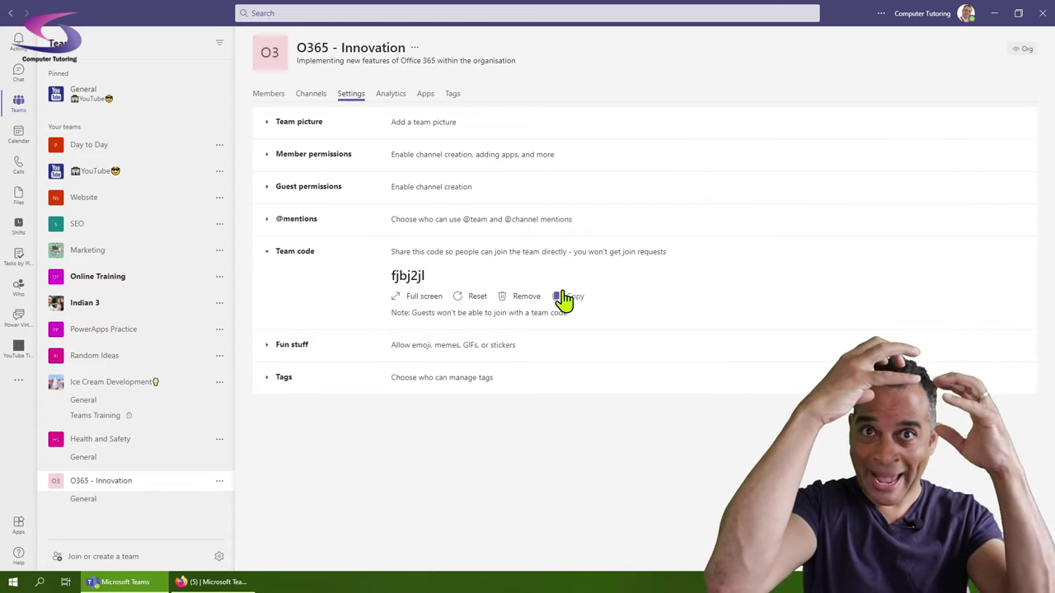
- Switch to the other account's Teams in Firefox, clear the team search and join O365 - Innovation with the copied team code
{"action": "left_click", "coordinate": [233, 584]}
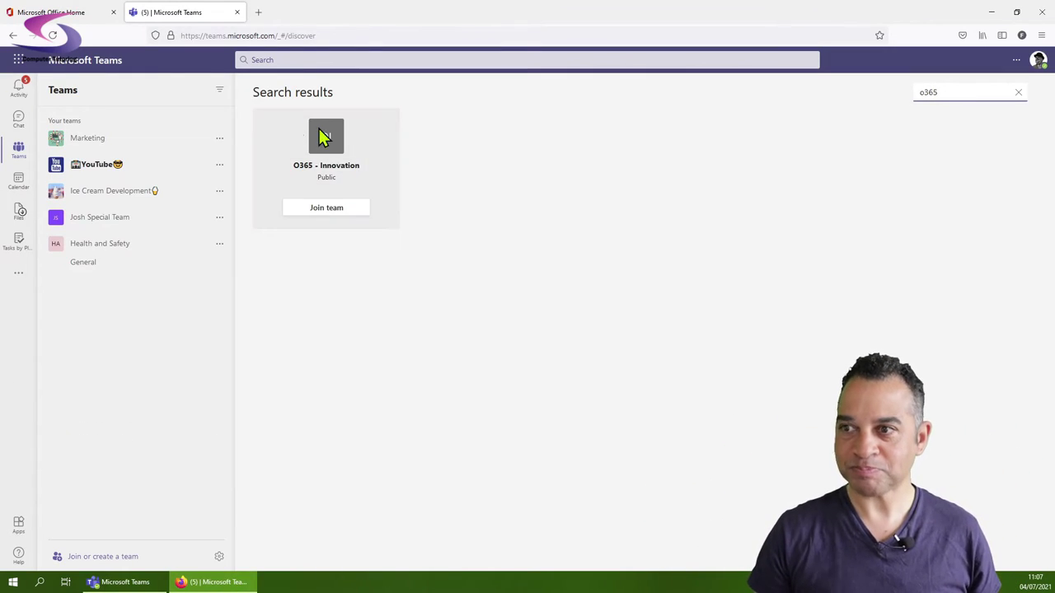
{"action": "left_click", "coordinate": [1019, 94]}
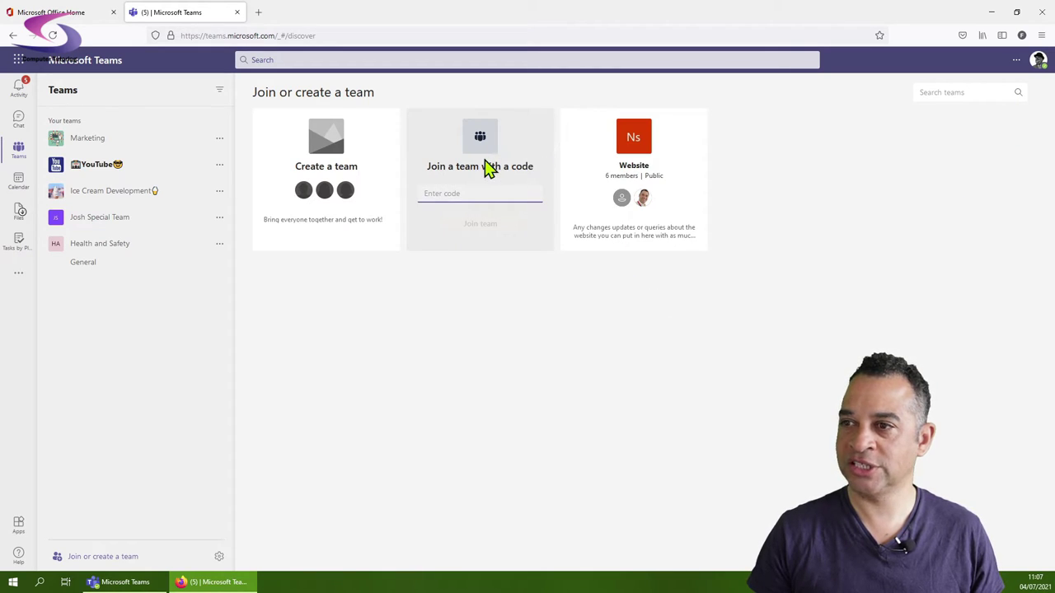
{"action": "left_click", "coordinate": [463, 193]}
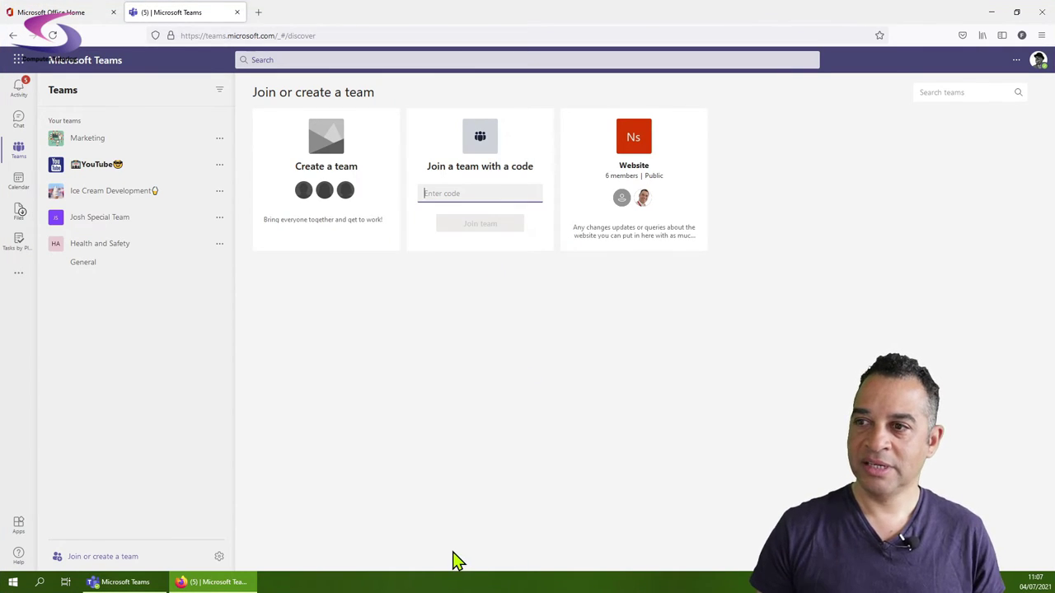
{"action": "key", "text": "ctrl+v"}
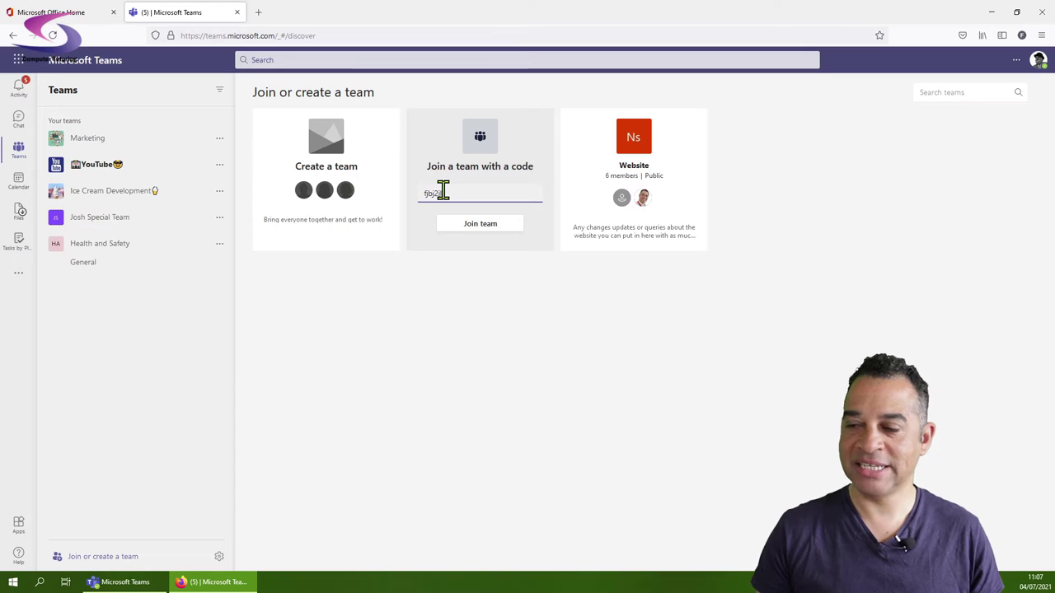
{"action": "left_click", "coordinate": [477, 232]}
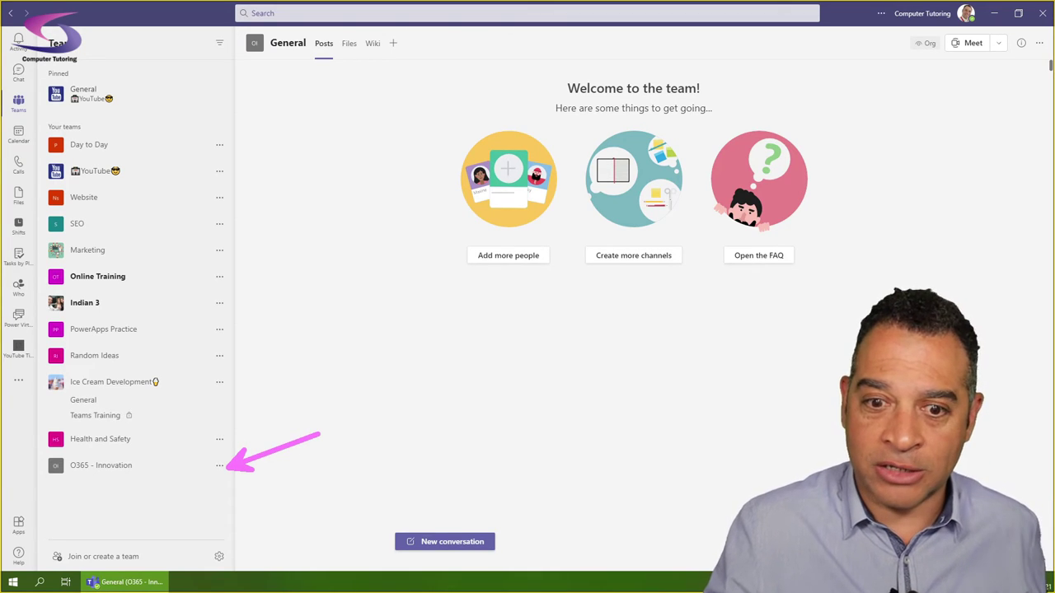
- Edit the O365 - Innovation team in the Teams desktop app, setting its privacy to Private - Only team owners can add members
{"action": "left_click", "coordinate": [220, 466]}
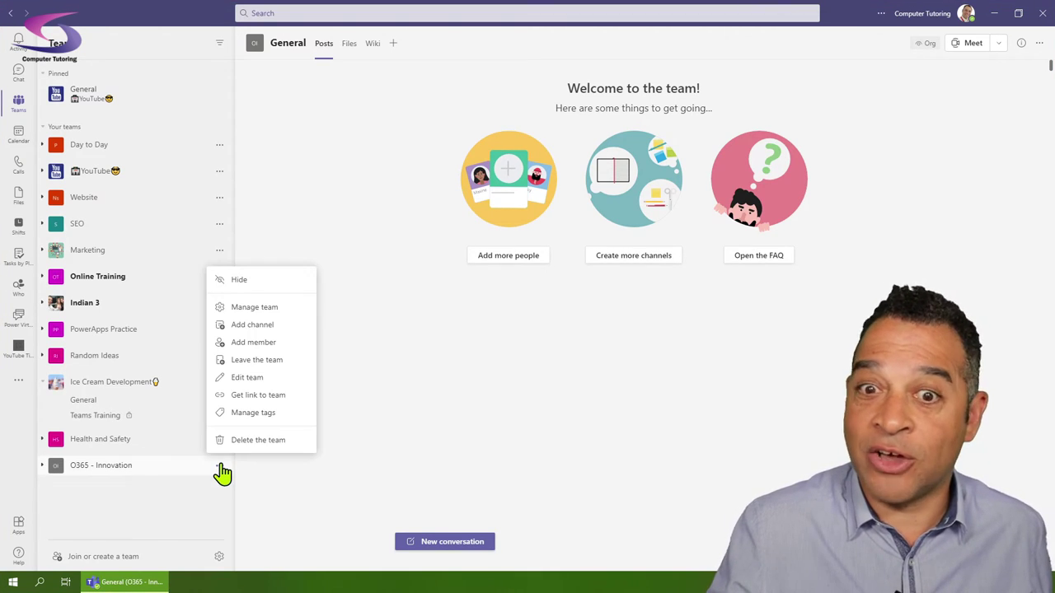
{"action": "left_click", "coordinate": [255, 380]}
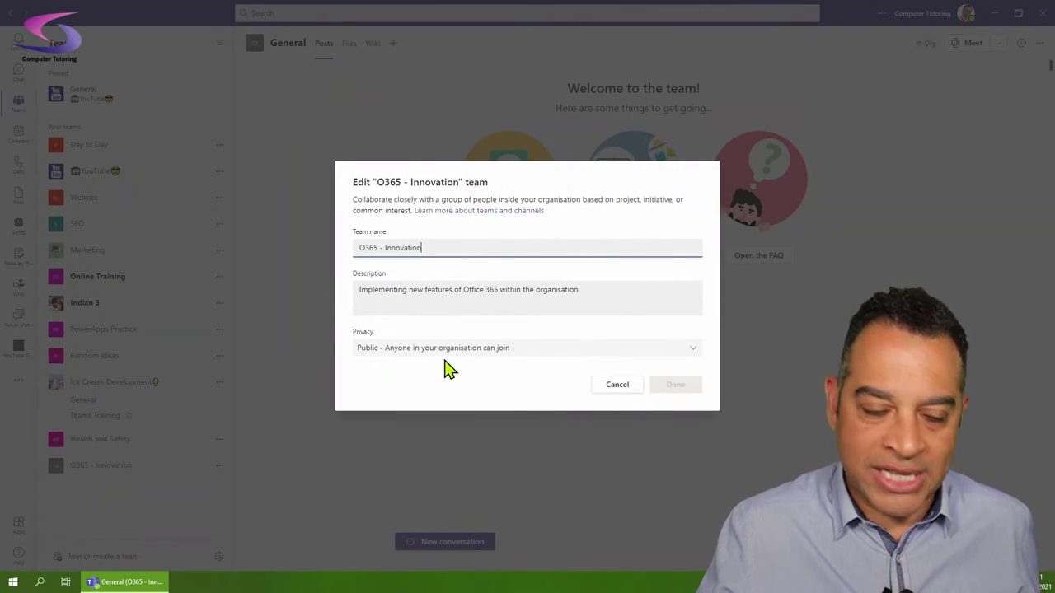
{"action": "left_click", "coordinate": [445, 361]}
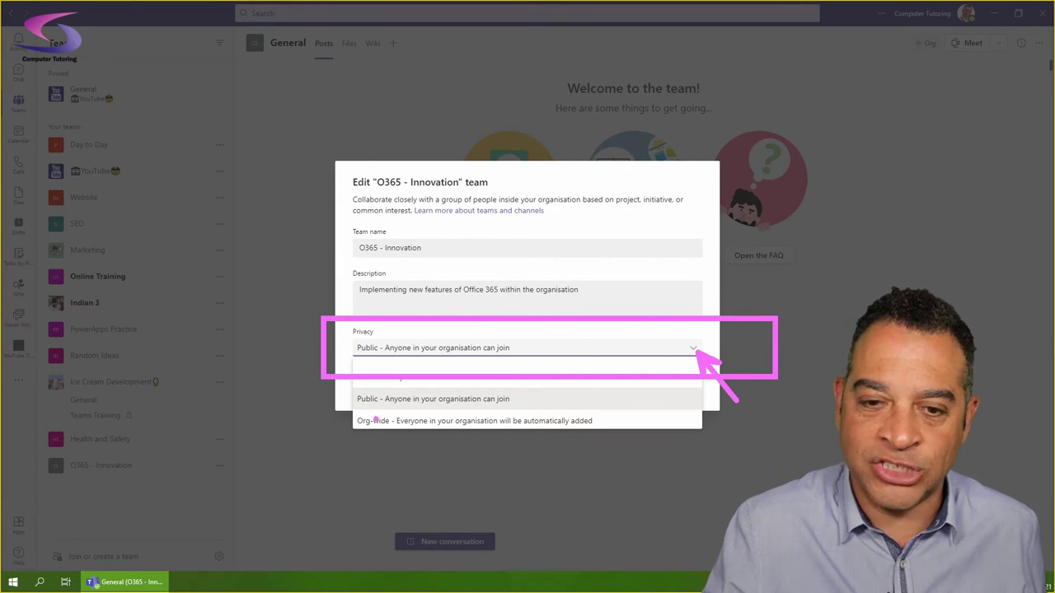
{"action": "left_click", "coordinate": [405, 377]}
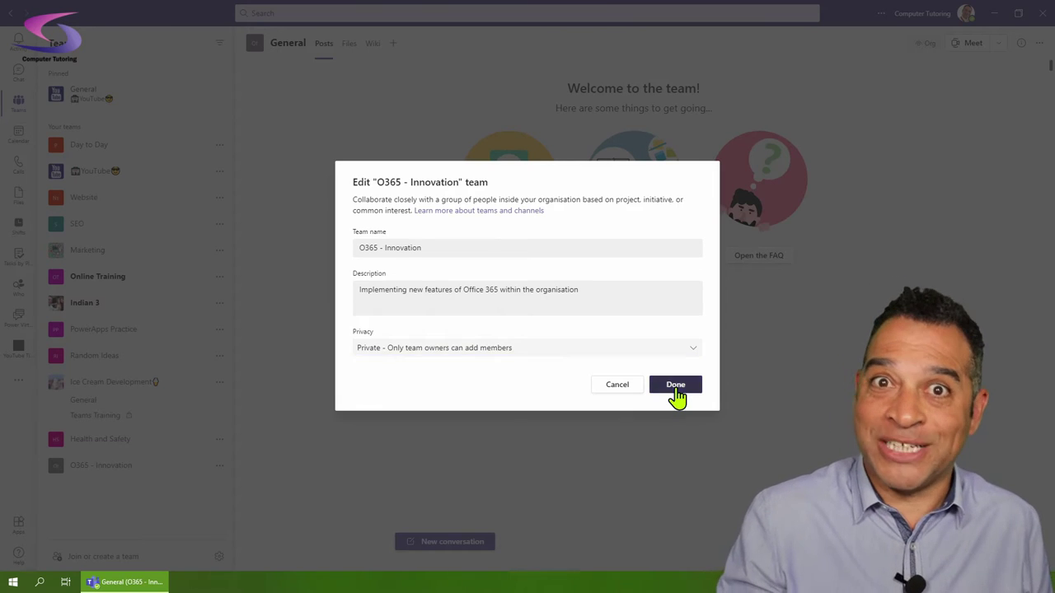
{"action": "left_click", "coordinate": [675, 386]}
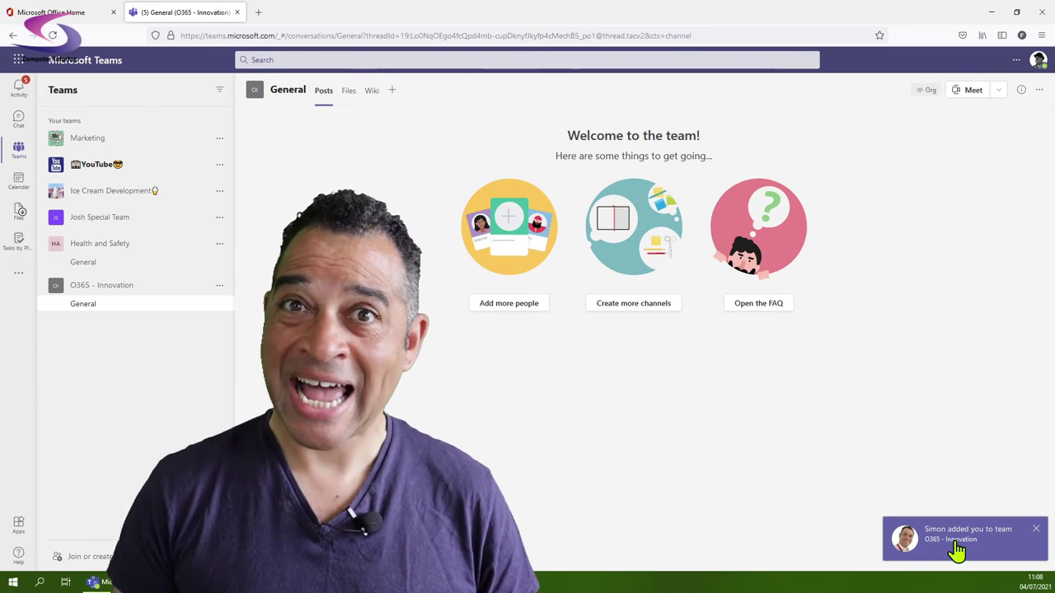